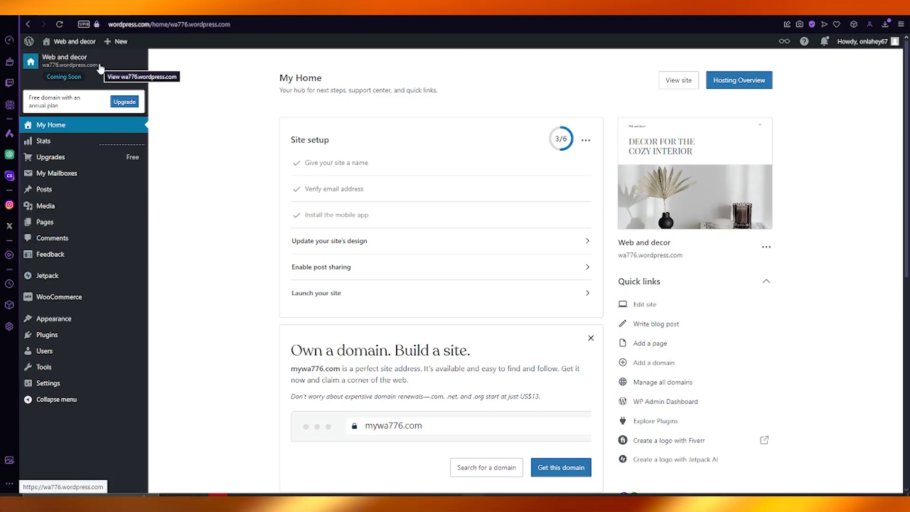
- Preview the Web and decor site with the device size switched from Desktop to Phone
click(99, 66)
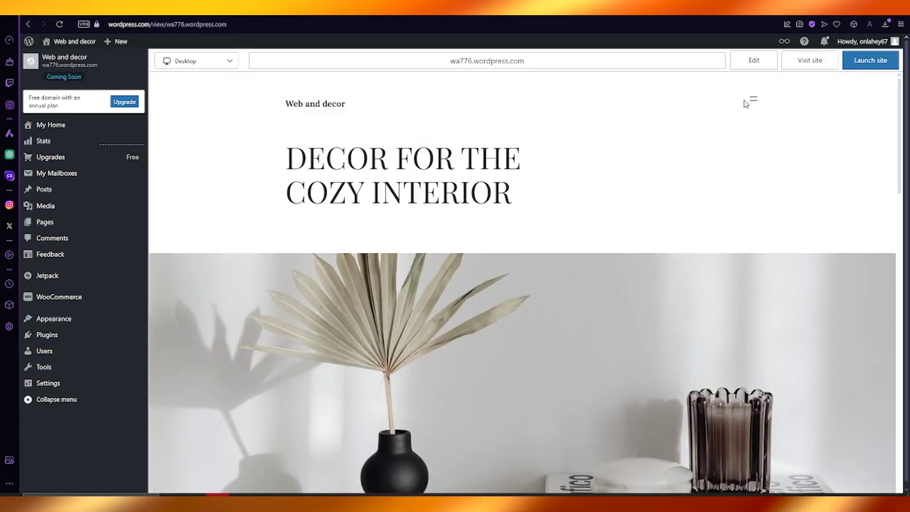
click(199, 61)
click(189, 116)
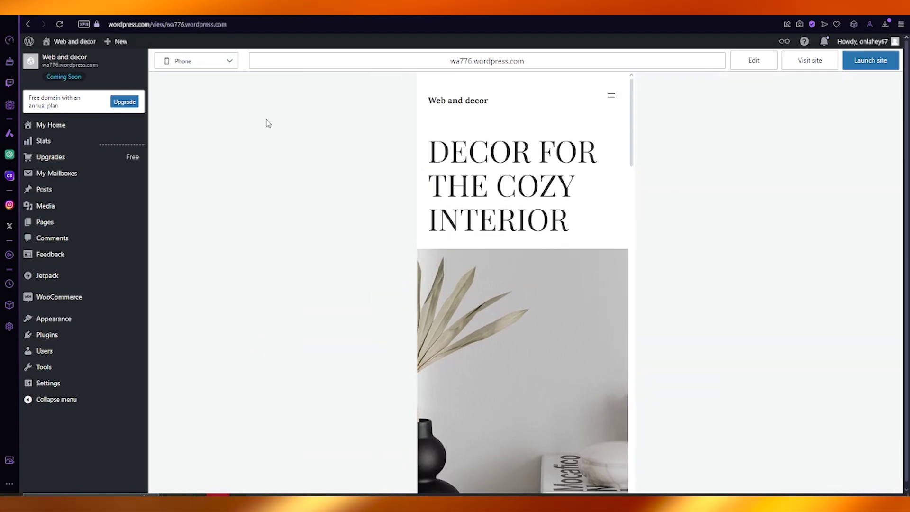
scroll(512, 279, down, 5)
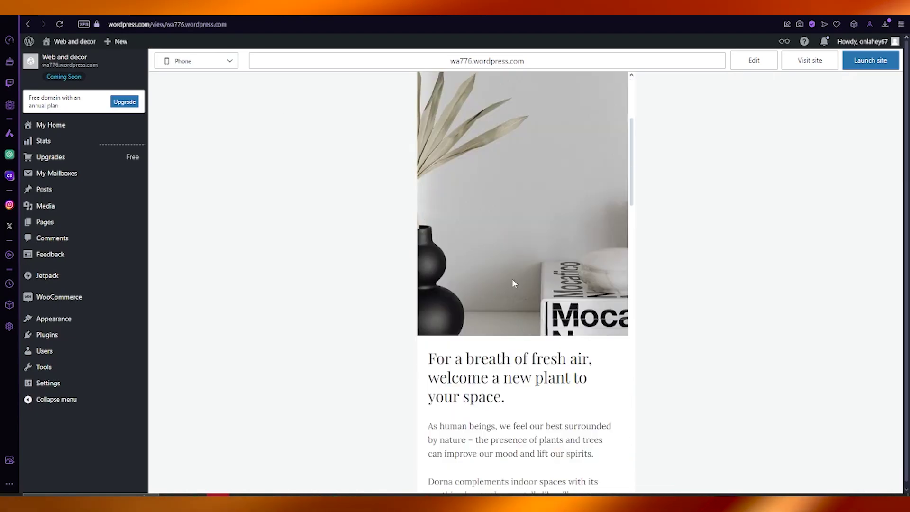
scroll(512, 279, down, 8)
scroll(537, 271, down, 2)
scroll(536, 270, down, 2)
scroll(547, 278, up, 5)
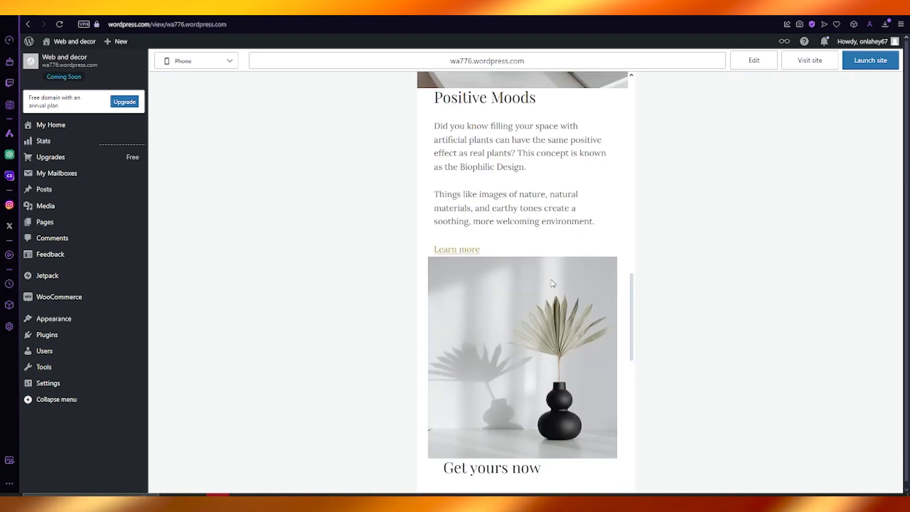
scroll(554, 281, up, 6)
scroll(562, 285, up, 6)
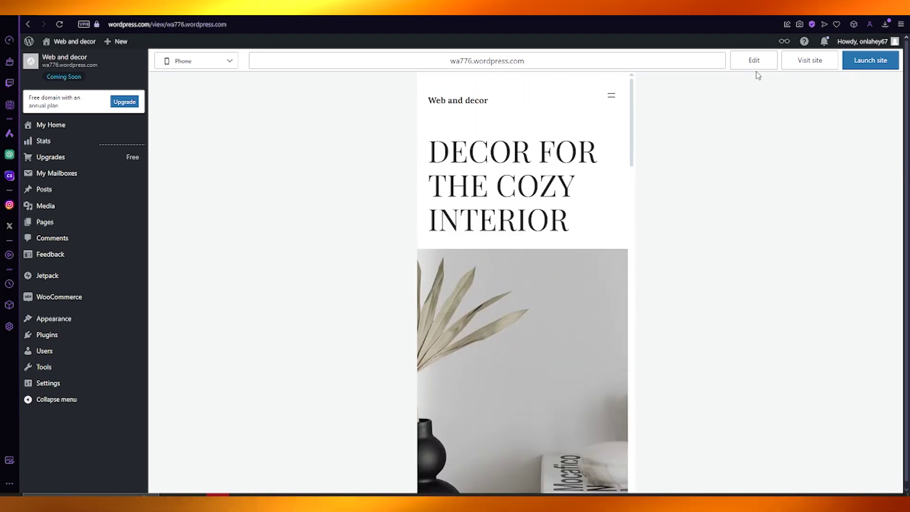
scroll(575, 129, down, 6)
scroll(574, 130, down, 5)
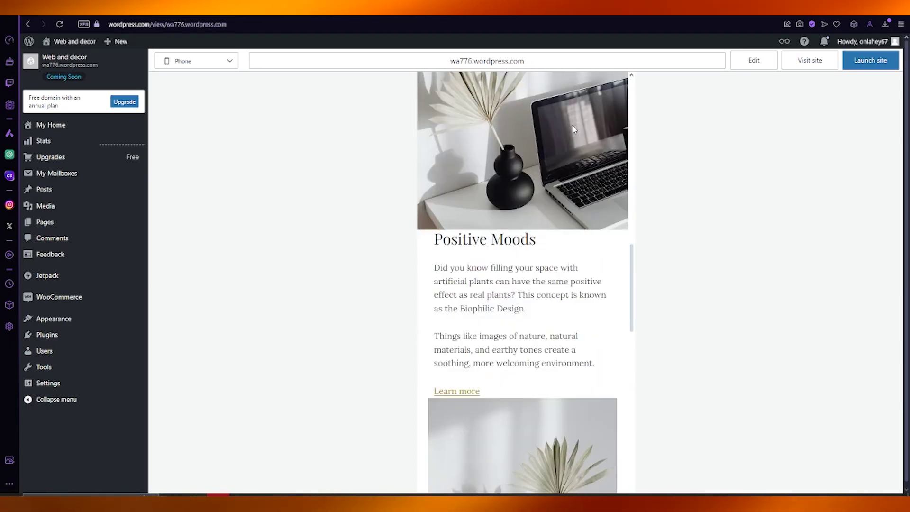
scroll(572, 125, up, 4)
scroll(571, 124, up, 7)
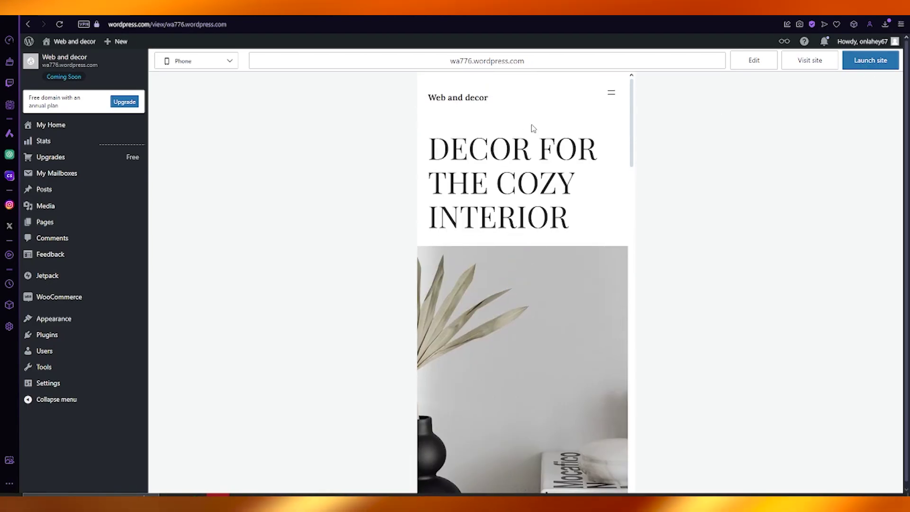
scroll(526, 127, down, 5)
scroll(526, 142, down, 5)
scroll(521, 170, down, 4)
scroll(521, 169, up, 5)
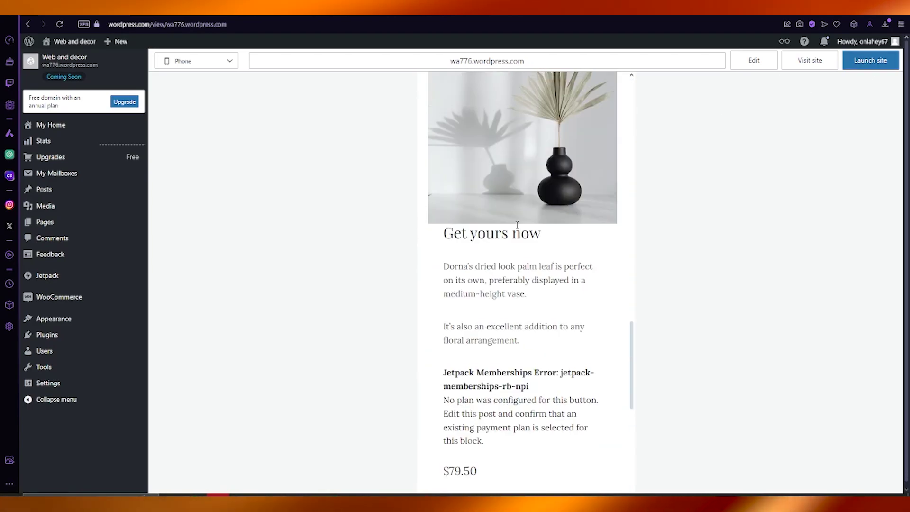
scroll(521, 169, up, 5)
scroll(540, 199, up, 5)
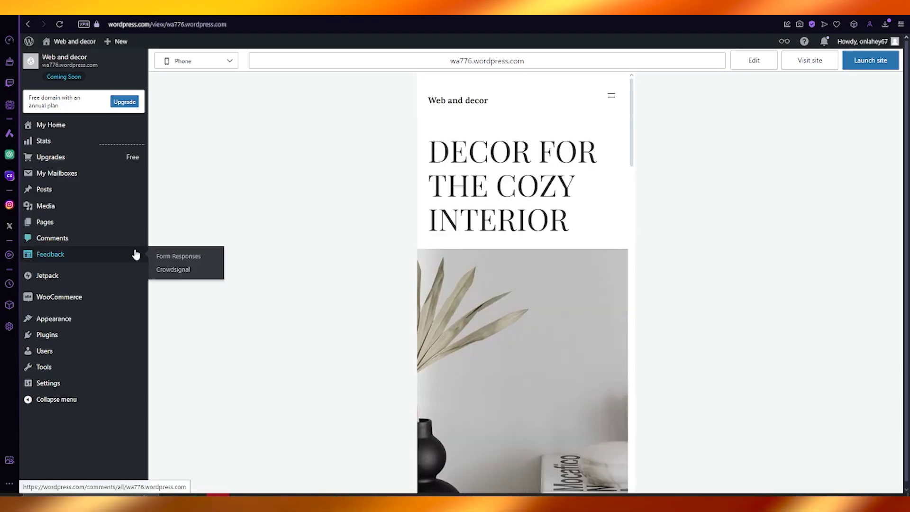
- Browse the Plugins marketplace, then review the Marketing Tools and integrations page
click(47, 334)
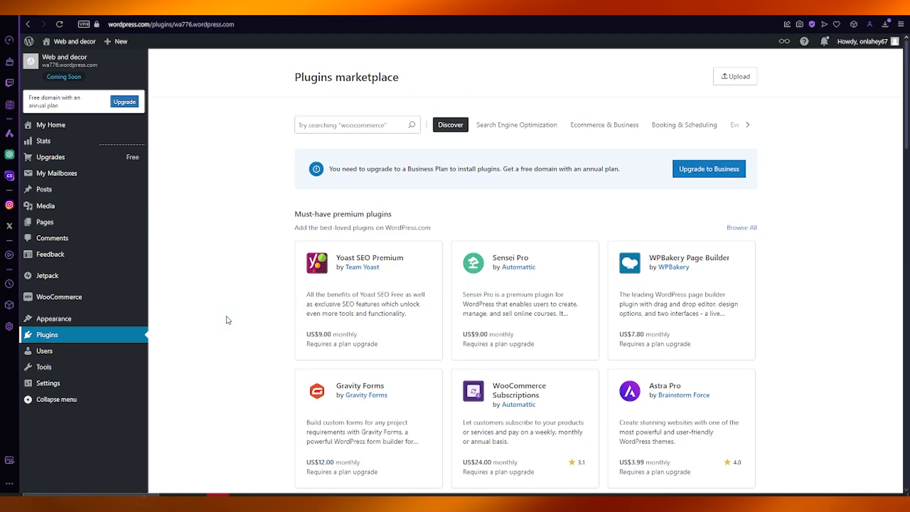
click(100, 367)
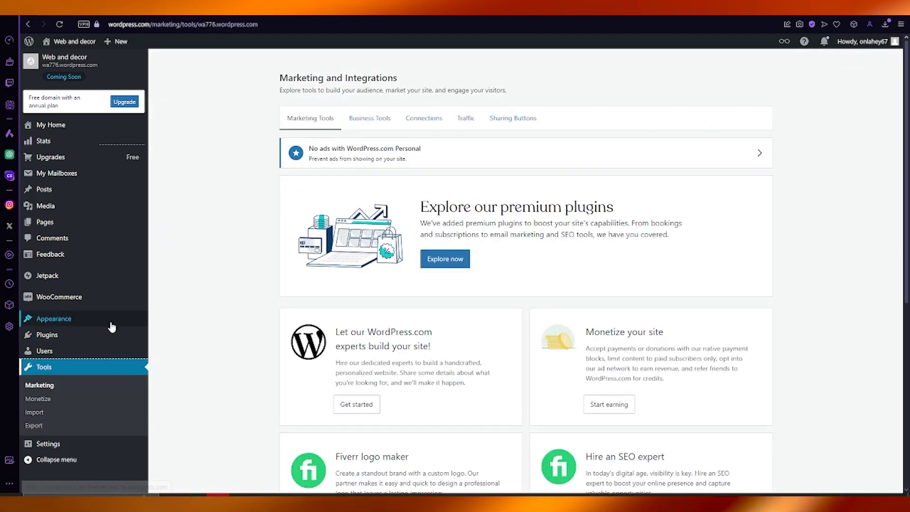
scroll(111, 327, down, 3)
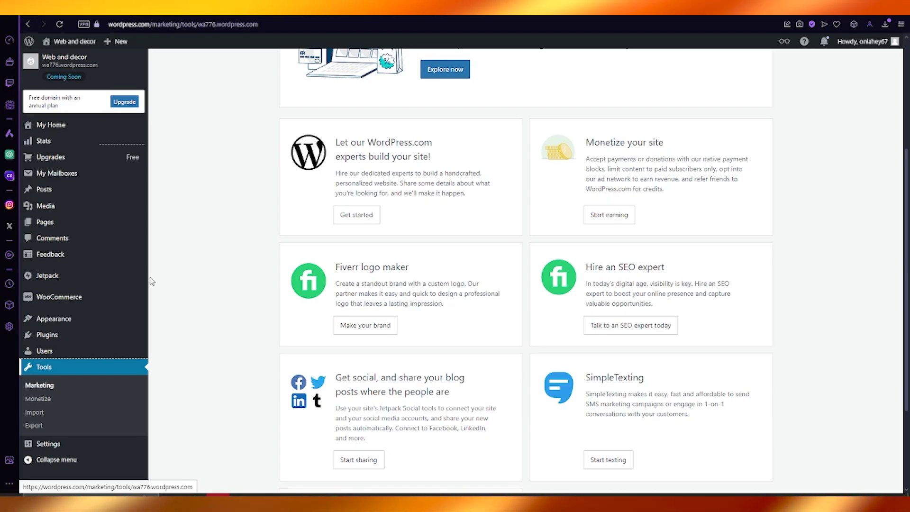
- Check the Users page's single admin, then reopen the Web and decor preview in Phone view
click(96, 351)
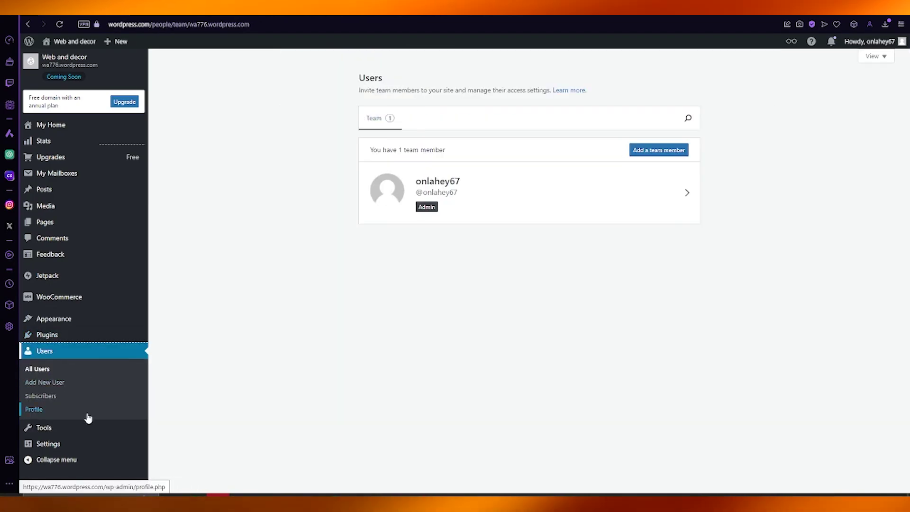
click(69, 64)
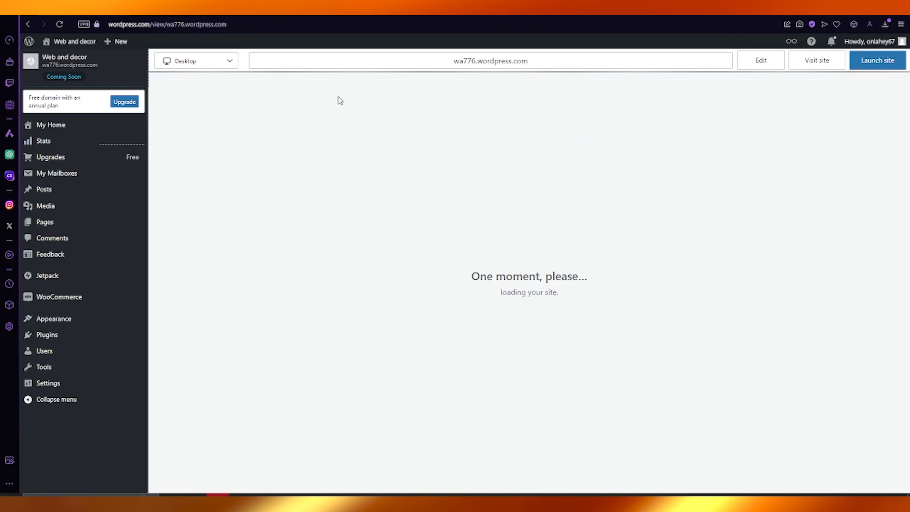
click(199, 61)
click(186, 118)
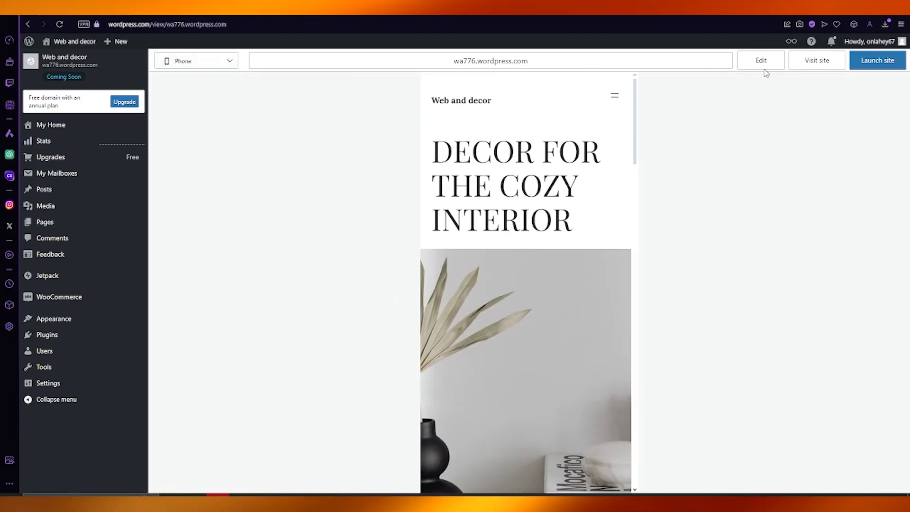
scroll(526, 285, down, 5)
scroll(526, 284, down, 5)
scroll(526, 284, up, 8)
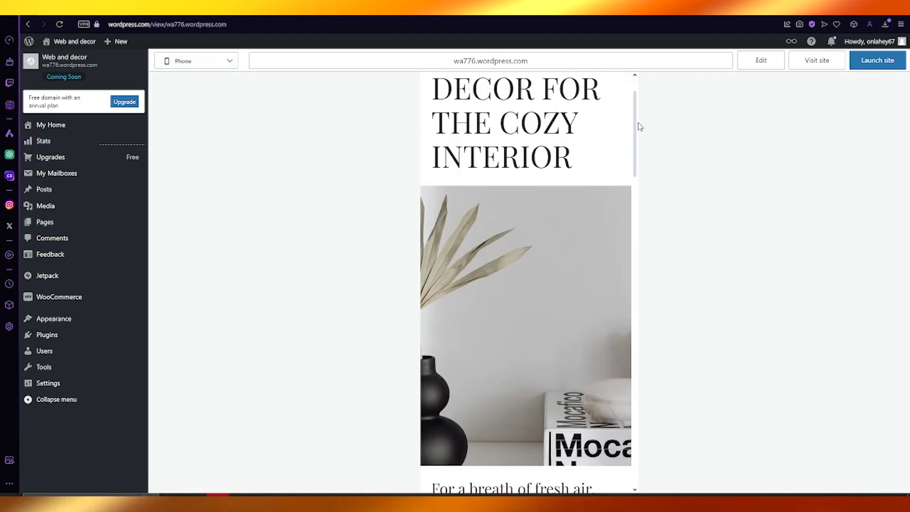
scroll(639, 127, up, 3)
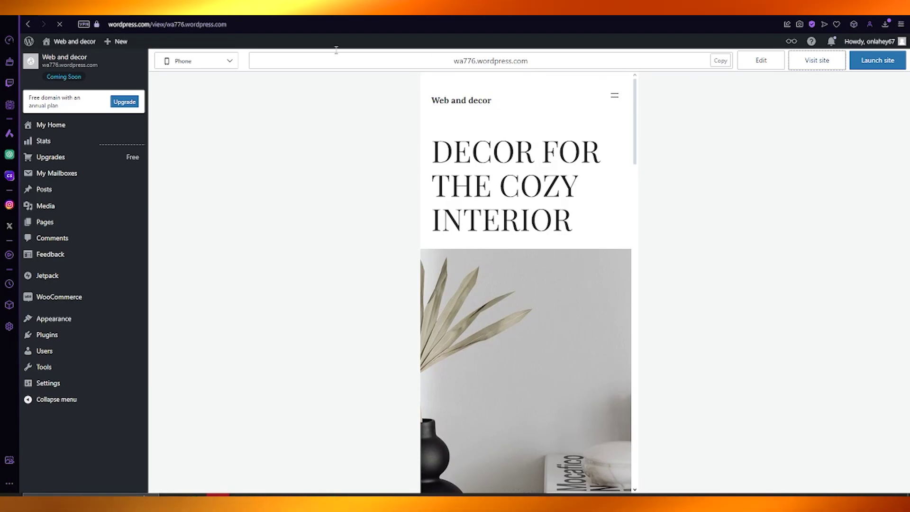
- Open the live Web and decor homepage from the preview toolbar's Visit site link
click(816, 61)
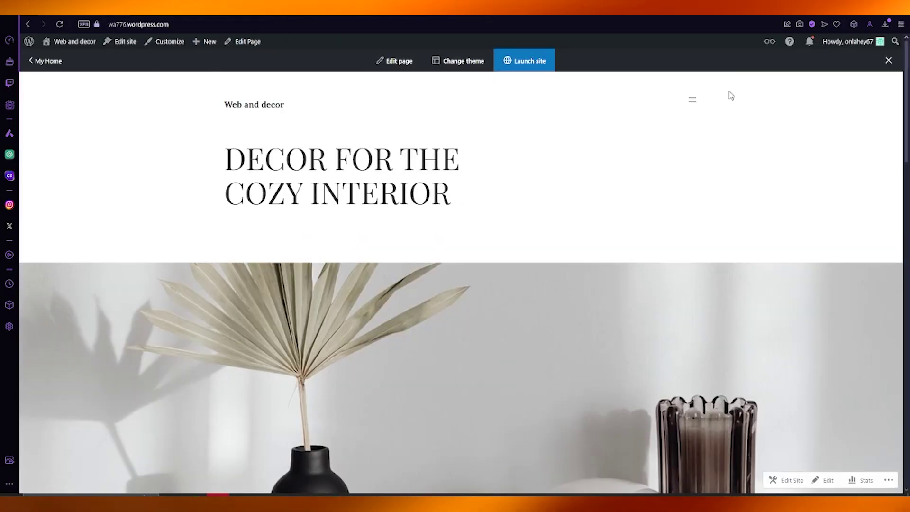